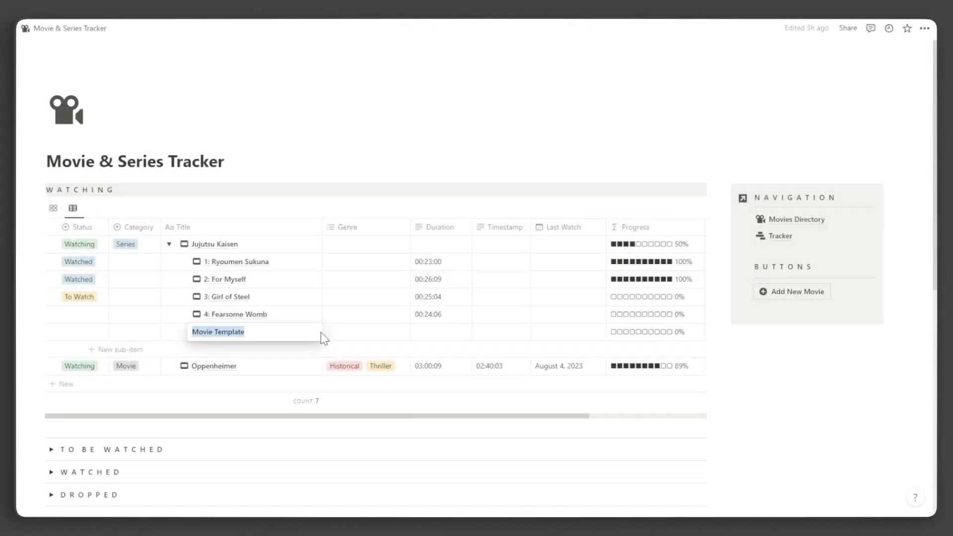
Title the fifth episode '5: Fearsome Womb Part 2' with duration 00:26:07
text(5: Fearsome Womb Part 2)
key(Escape)
key(Right)
key(Right)
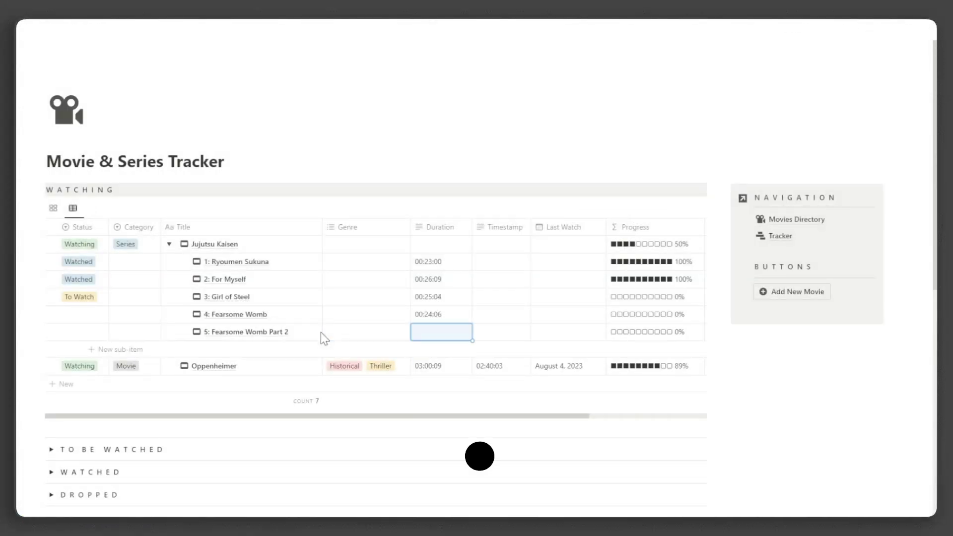
text(00:26:07)
key(Return)
Mark episodes 4 and 5 of Jujutsu Kaisen as To Watch
click(79, 296)
drag(109, 304, 109, 339)
click(366, 244)
Tag Jujutsu Kaisen with Anime and Adventure genres and show Watching as gallery cards
click(347, 253)
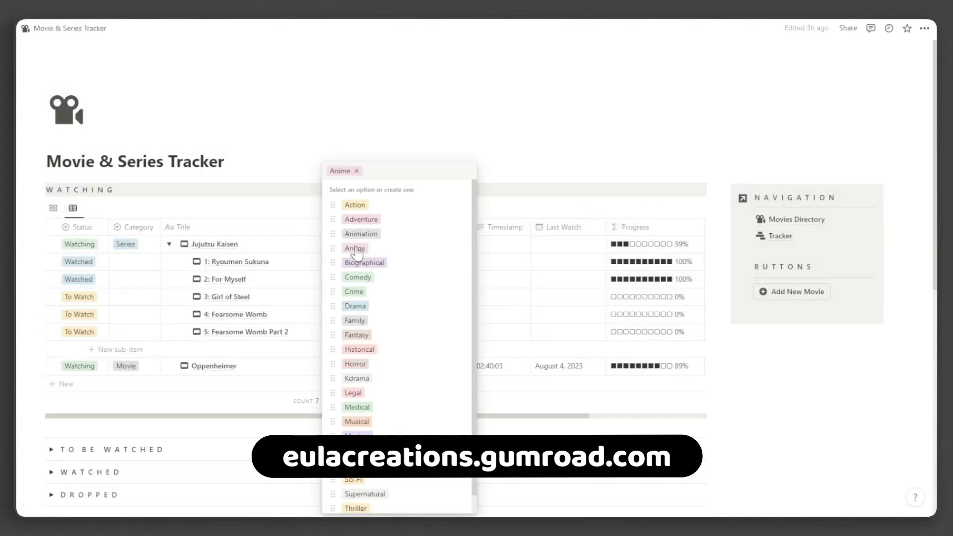
click(351, 219)
key(Escape)
click(55, 211)
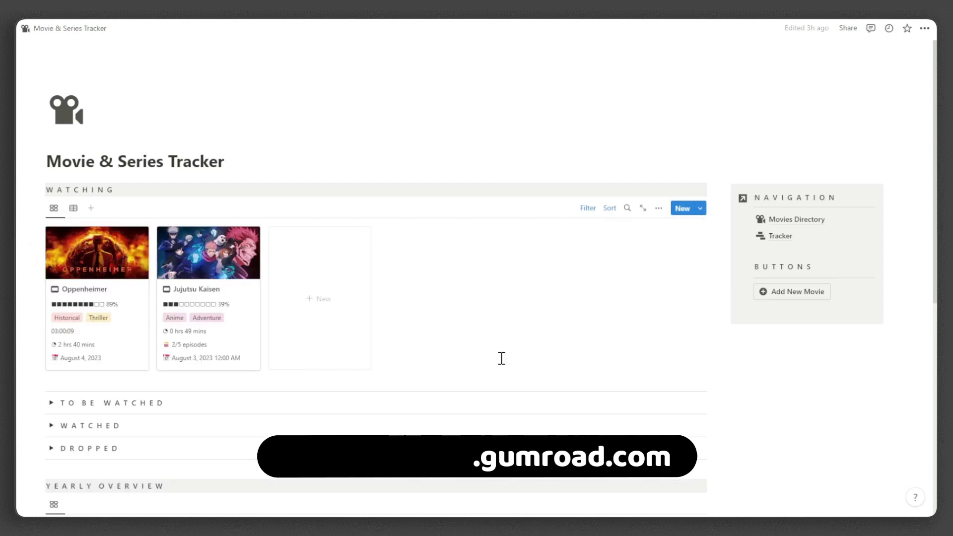
scroll(502, 358, down, 5)
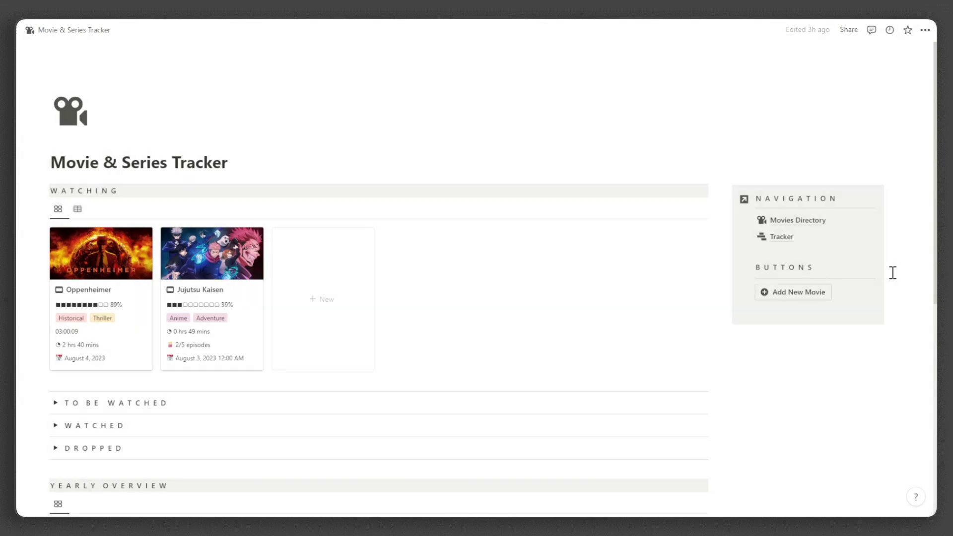
scroll(892, 273, down, 5)
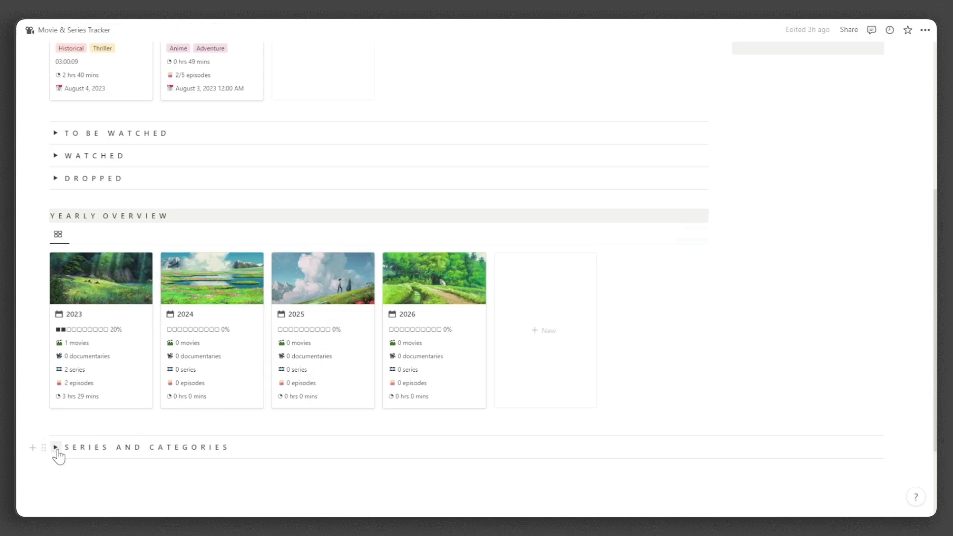
Expand Series and Categories and scroll through Oppenheimer under Movie and Jujutsu Kaisen under Series
click(55, 447)
scroll(57, 449, down, 6)
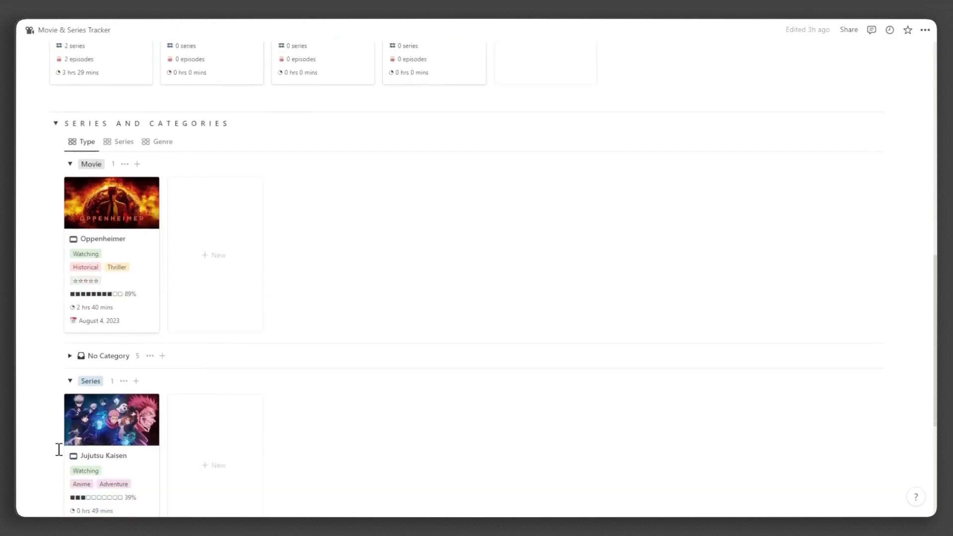
scroll(58, 449, down, 2)
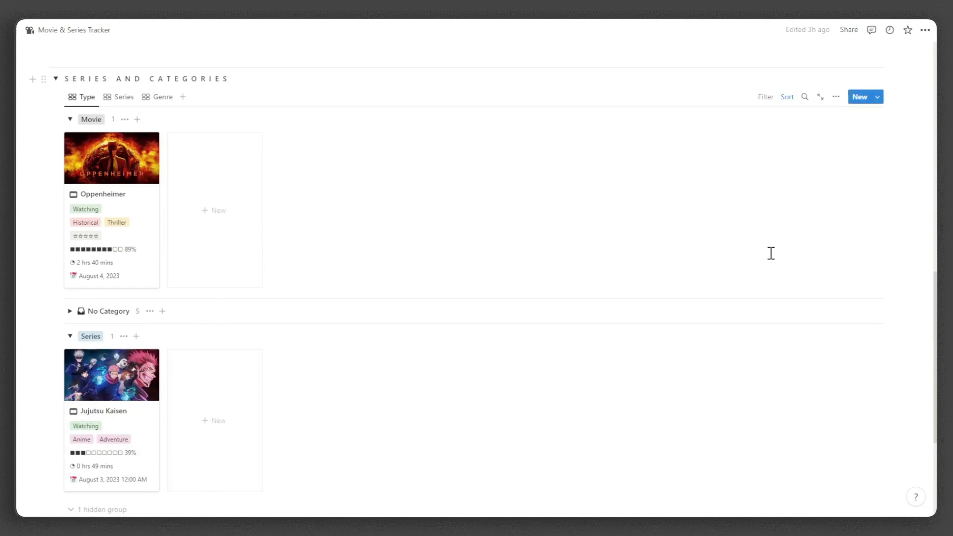
scroll(770, 253, up, 15)
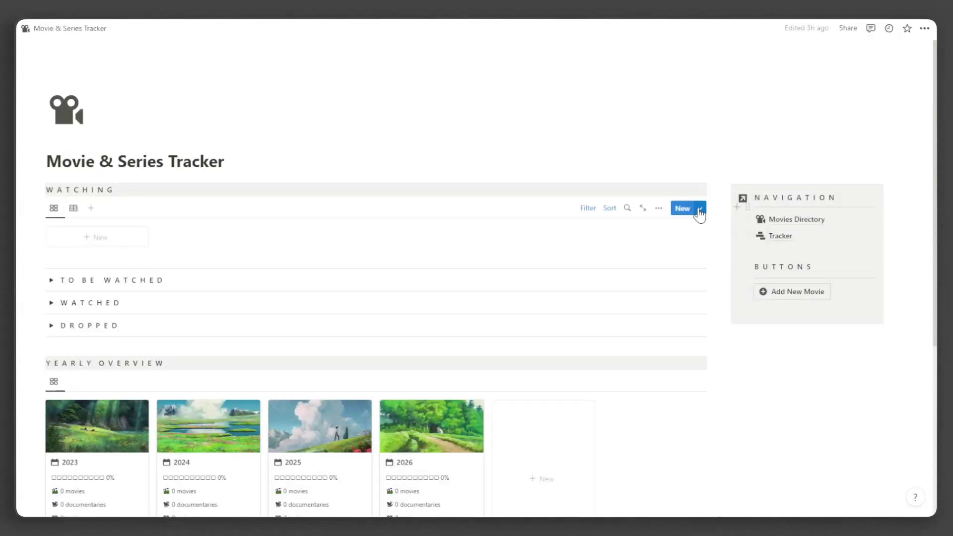
Set Movie Template as the default for all views in the Watching list
click(700, 208)
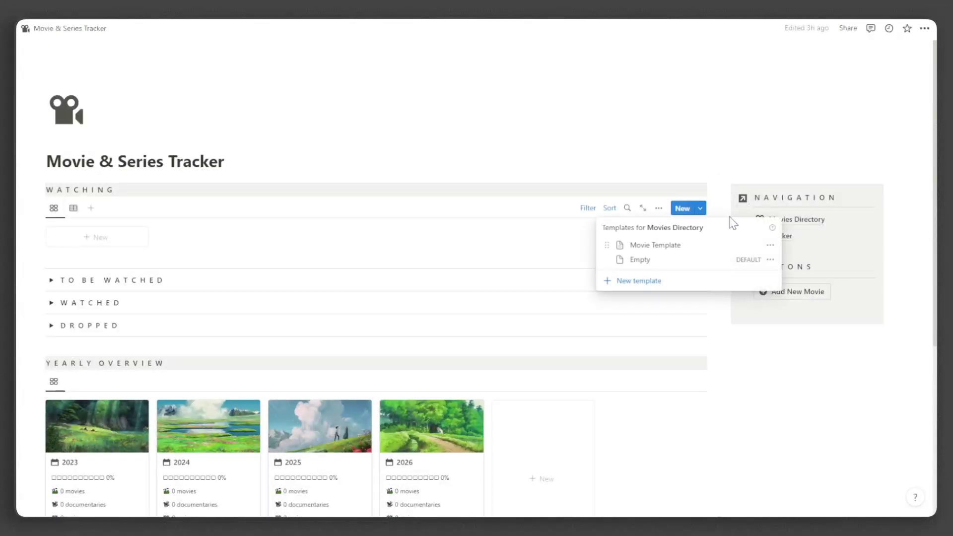
click(770, 245)
click(837, 233)
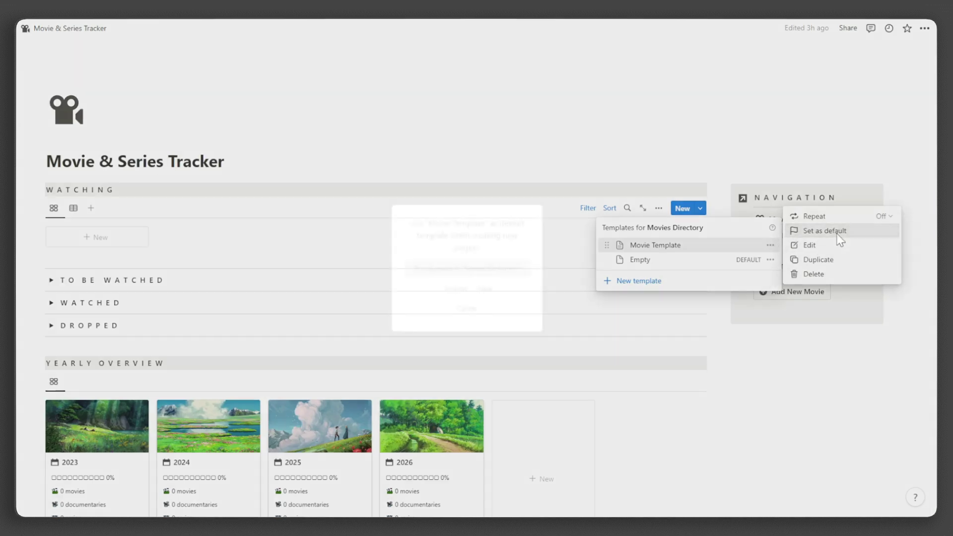
click(512, 278)
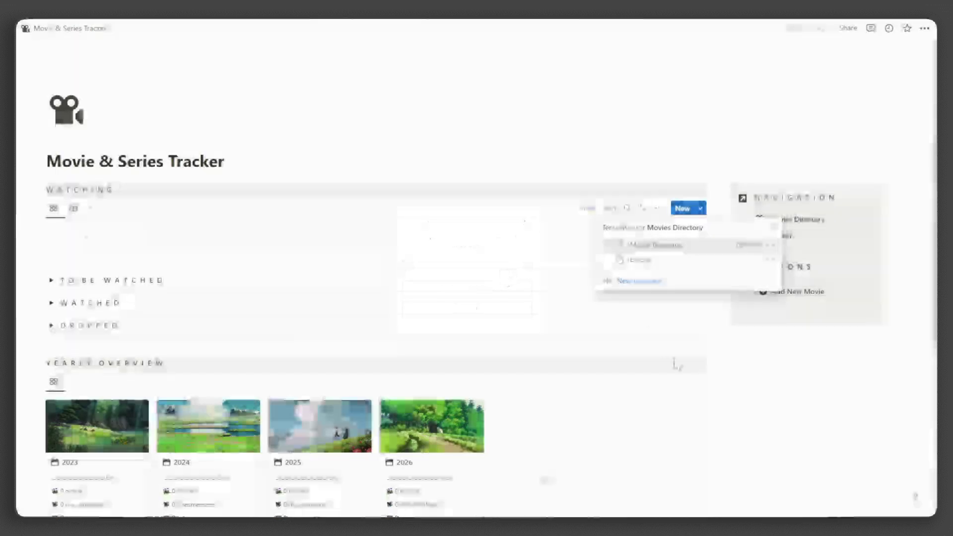
Make the yearly goal template the default for all Yearly Overview views
scroll(703, 291, down, 2)
click(700, 281)
click(771, 319)
click(814, 305)
click(511, 274)
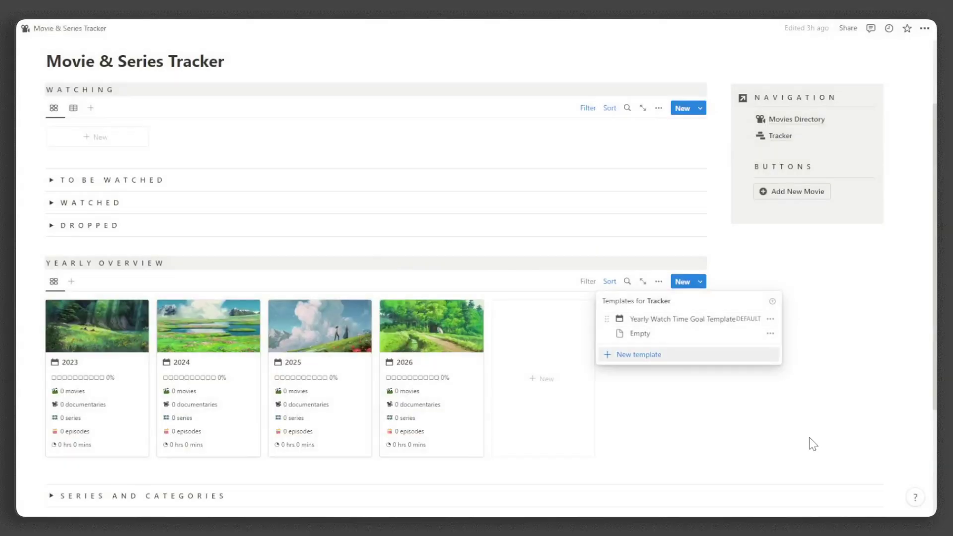
click(808, 442)
scroll(315, 361, down, 3)
scroll(710, 373, up, 5)
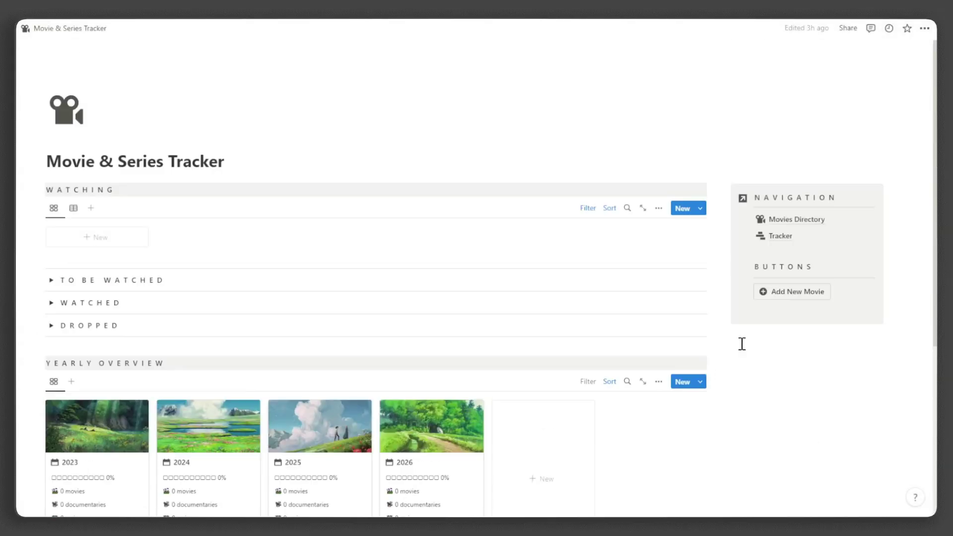
click(780, 237)
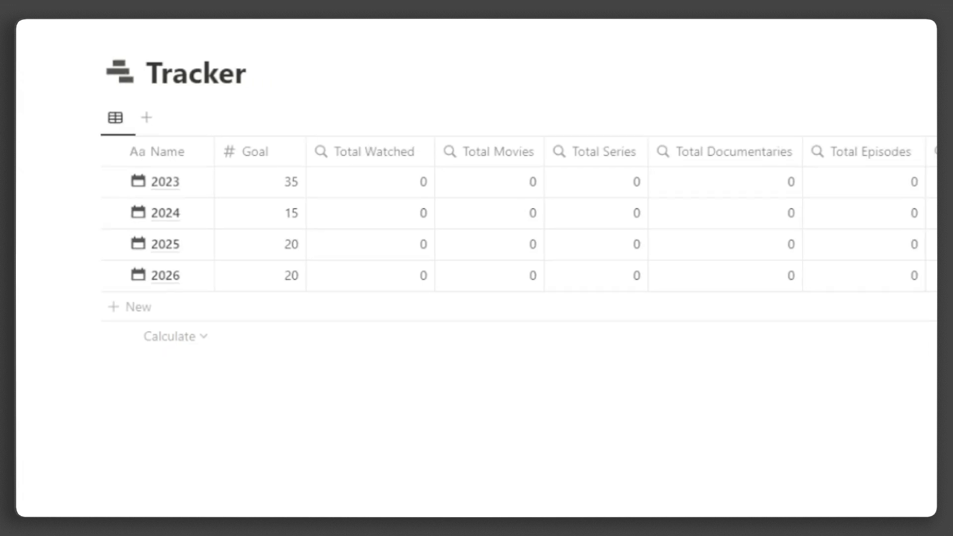
click(52, 30)
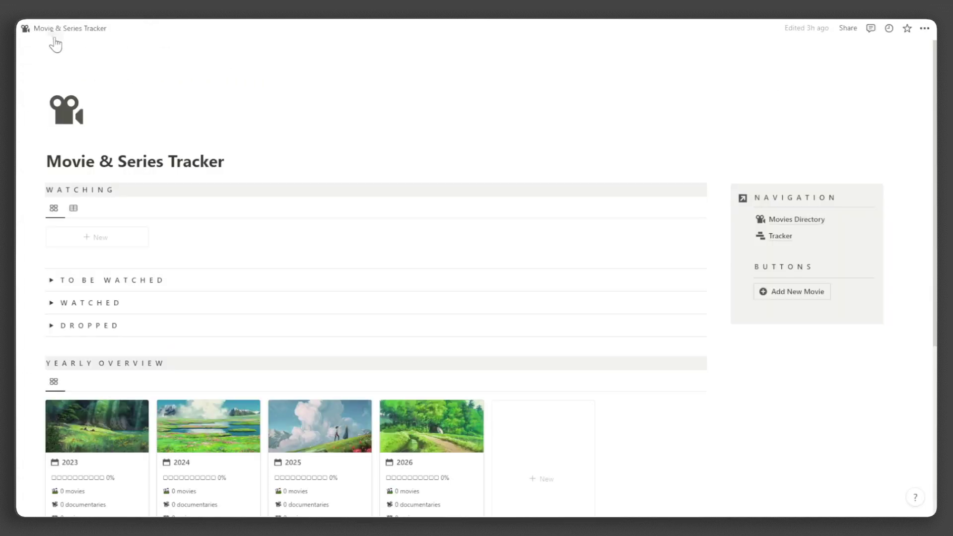
Switch Watching to table view and add an Oppenheimer row
click(74, 209)
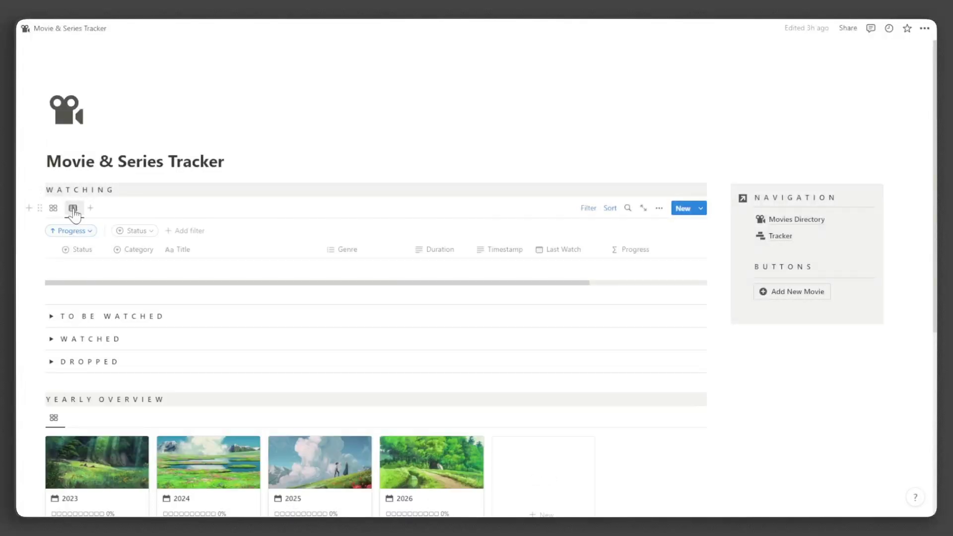
click(145, 290)
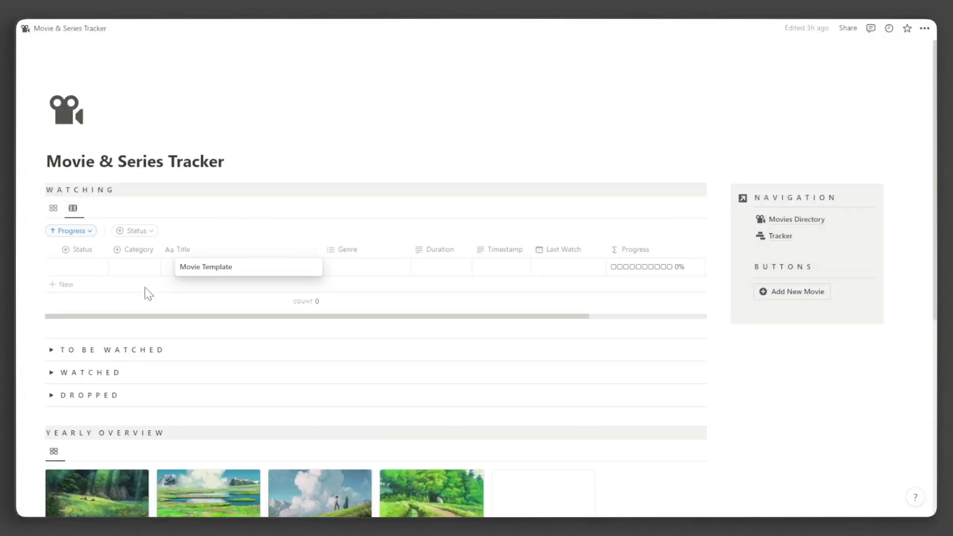
text(Oppenheimer)
click(278, 159)
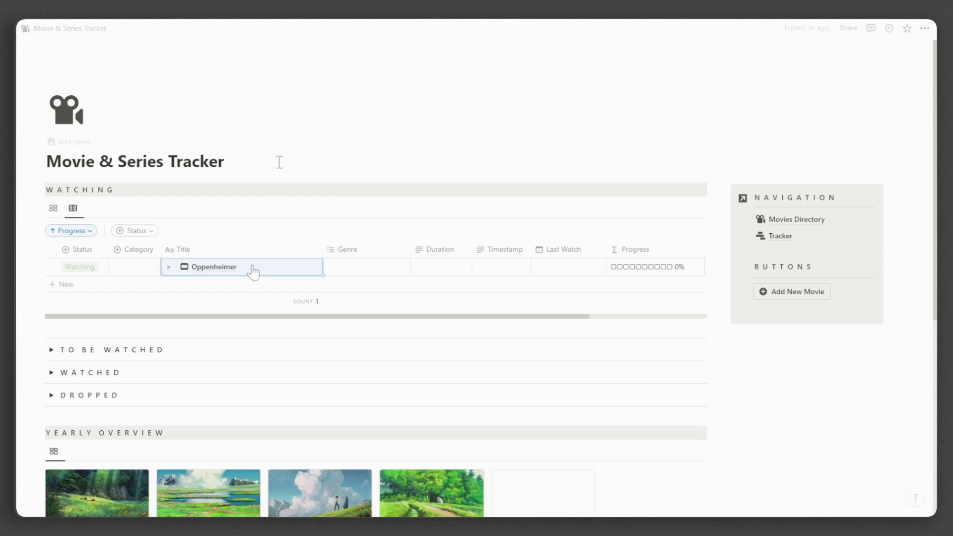
Give Oppenheimer's page a poster cover from a pasted image link
click(298, 270)
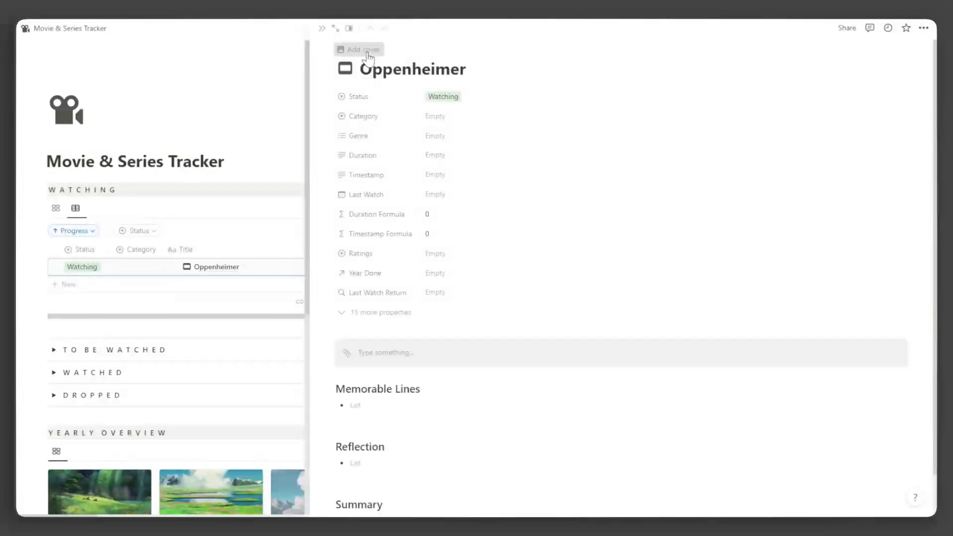
click(366, 50)
click(846, 131)
click(728, 148)
key(ctrl+v)
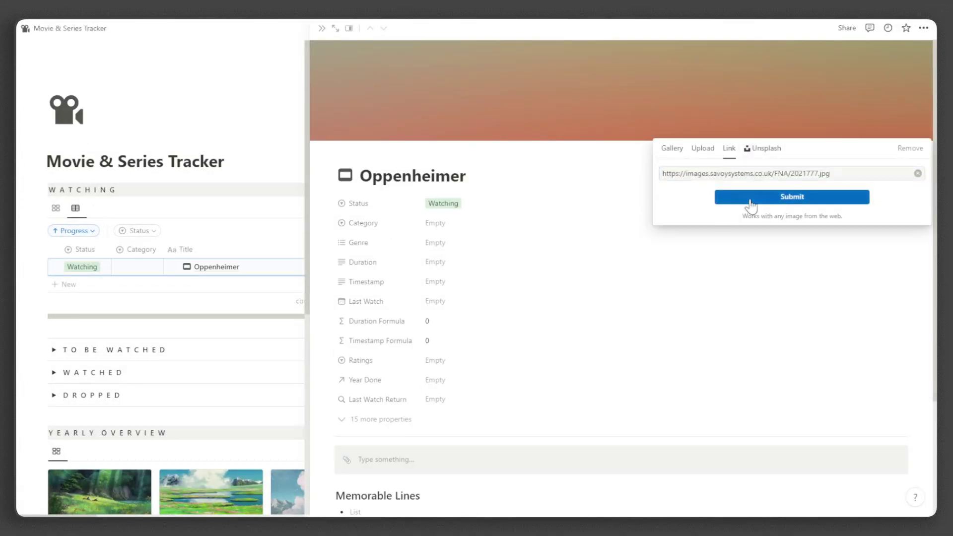
click(747, 197)
Set Oppenheimer's category to Movie and genres to Historical and Thriller
click(322, 28)
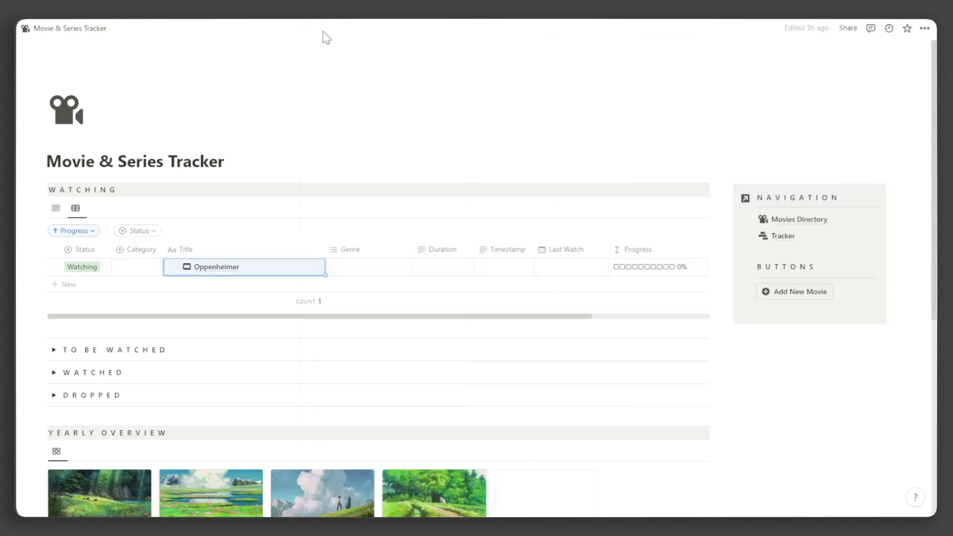
click(133, 266)
click(132, 313)
click(345, 266)
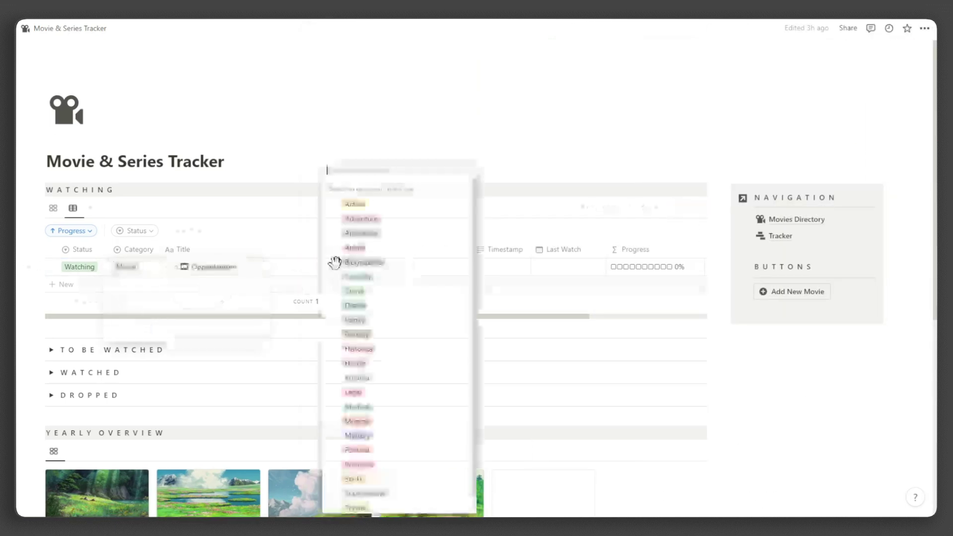
click(359, 347)
scroll(393, 507, down, 1)
click(392, 489)
click(506, 208)
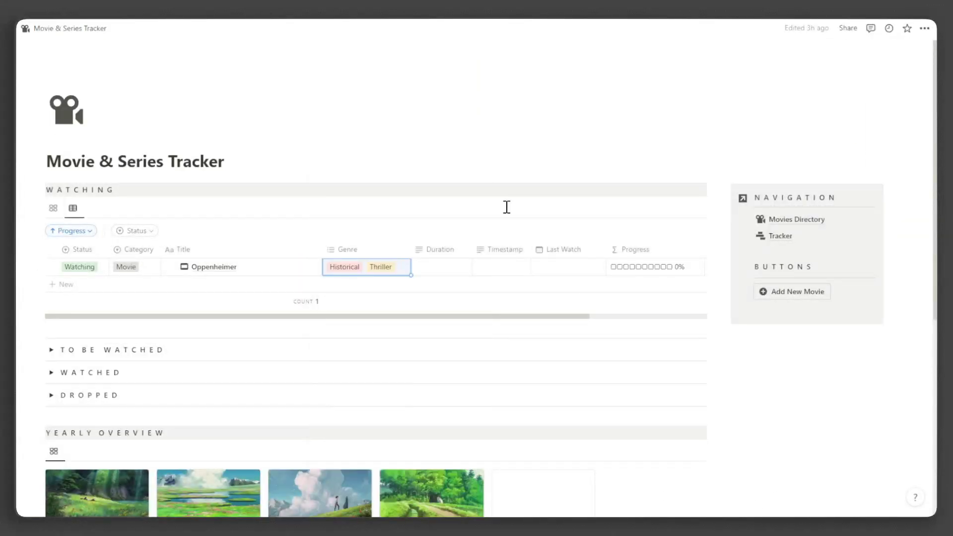
Enter Oppenheimer's duration 03:00:09 and timestamp 02:40:03
click(450, 266)
text(0)
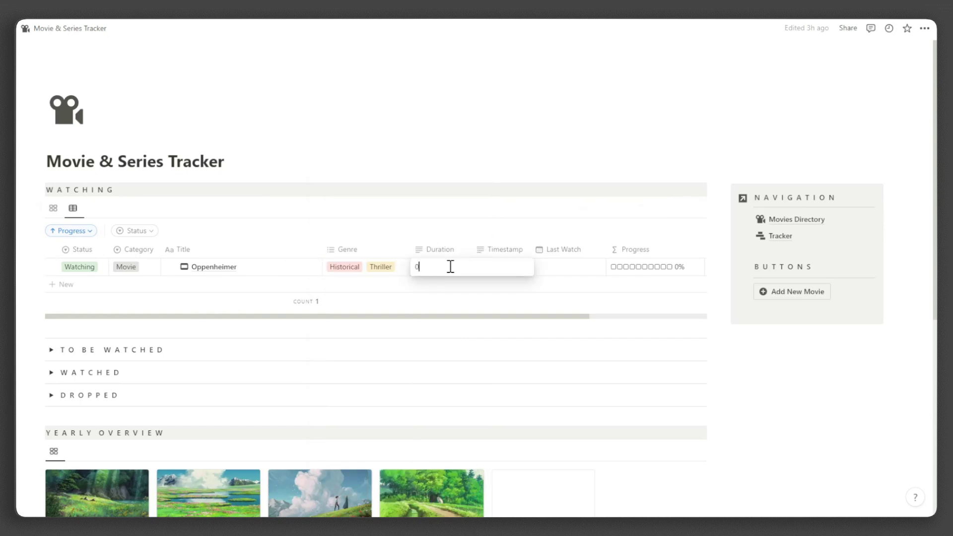
text(3:00:09)
key(Return)
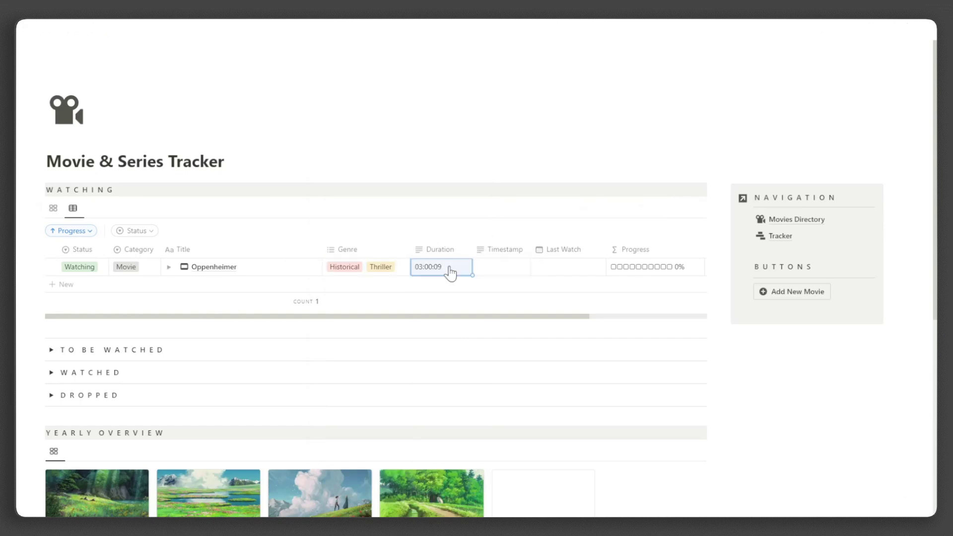
click(511, 268)
click(511, 268)
text(0)
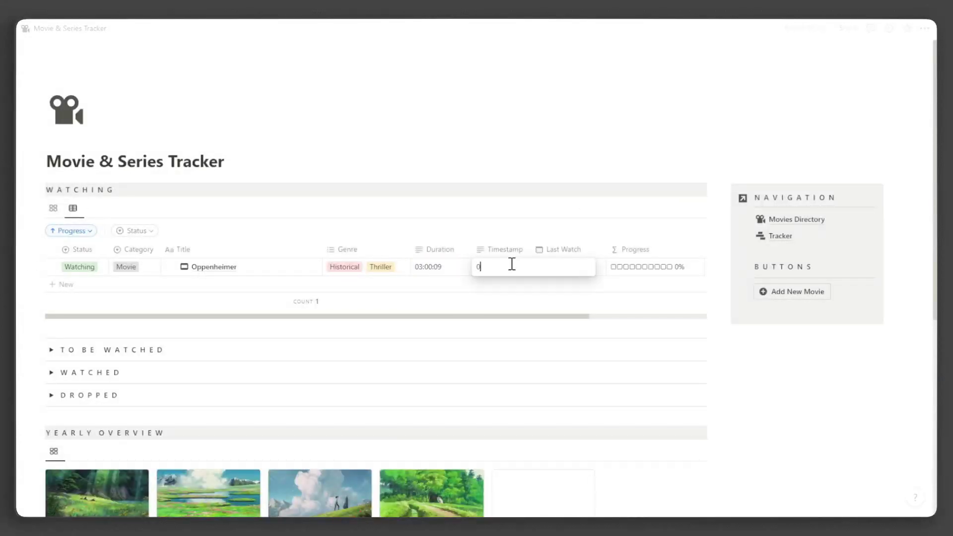
text(2:40:03)
key(Return)
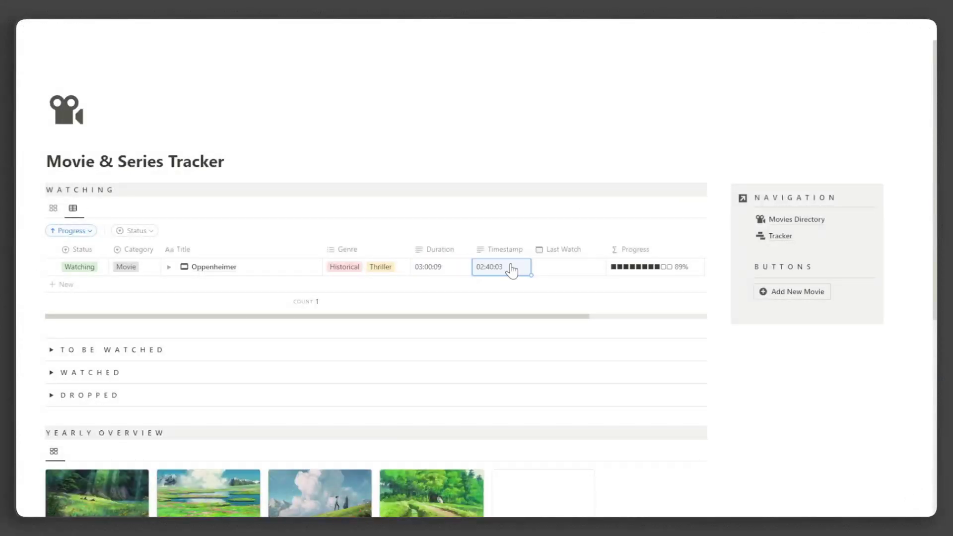
Set Last Watch to August 4, status Watched, a star rating, and a Year Done year
click(551, 268)
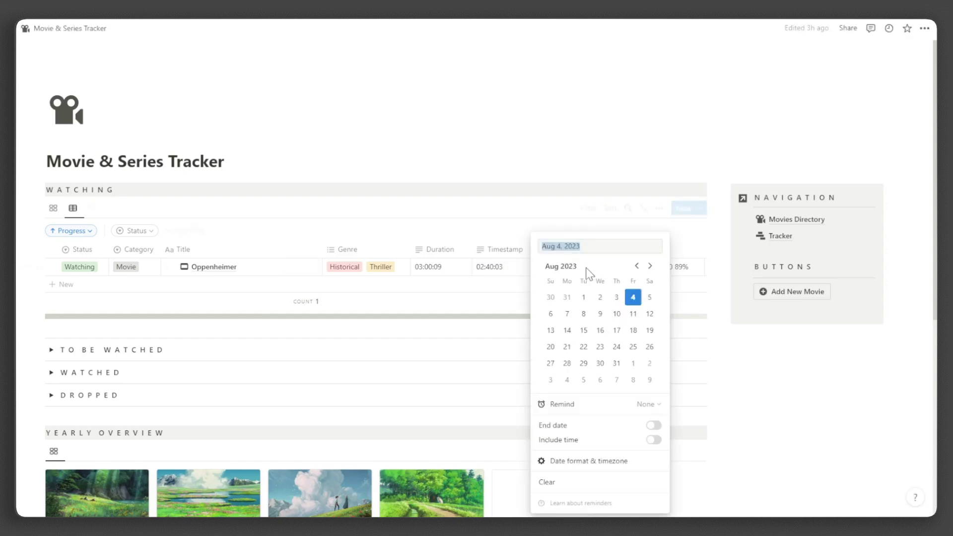
click(567, 217)
click(88, 271)
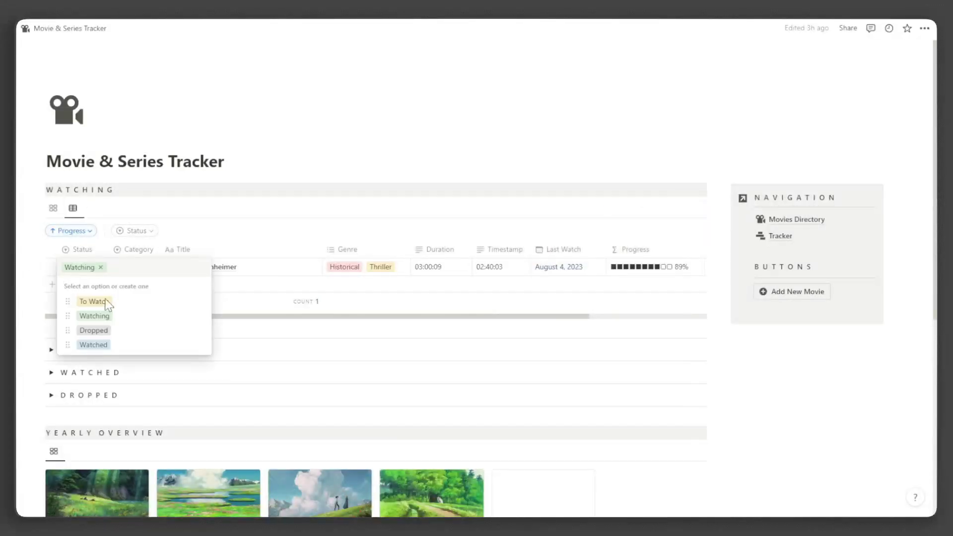
click(94, 344)
scroll(538, 241, right, 5)
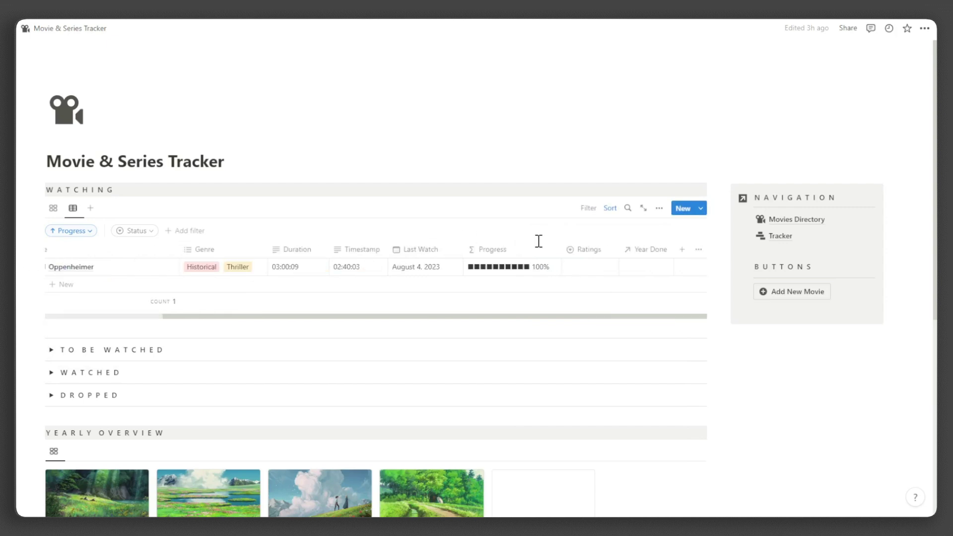
click(592, 266)
click(619, 302)
click(648, 269)
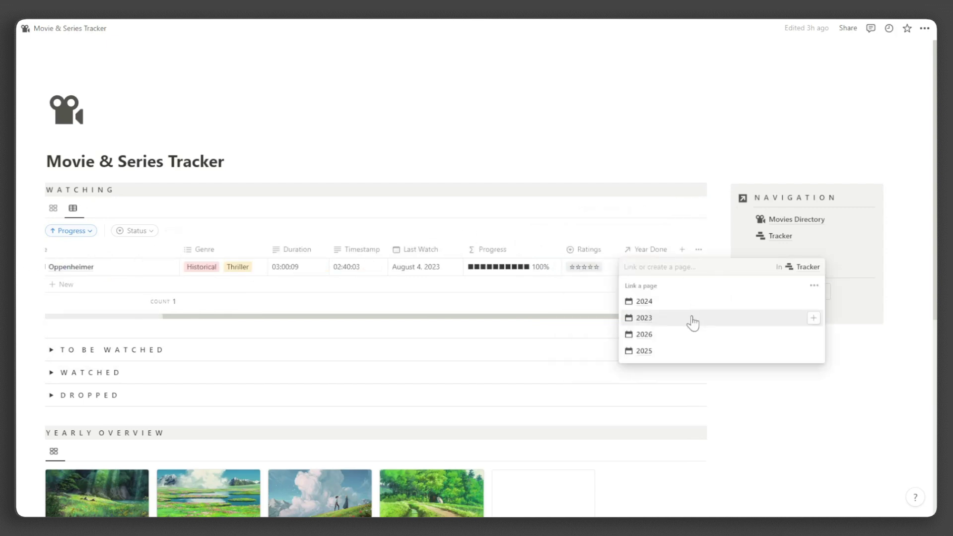
click(652, 320)
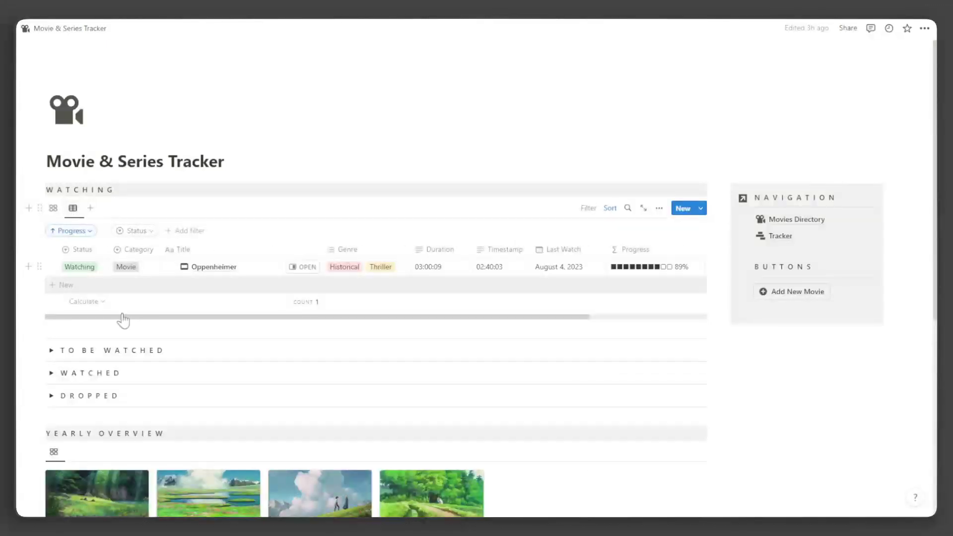
Add a new Watching row titled Jujutsu Kaisen
click(129, 291)
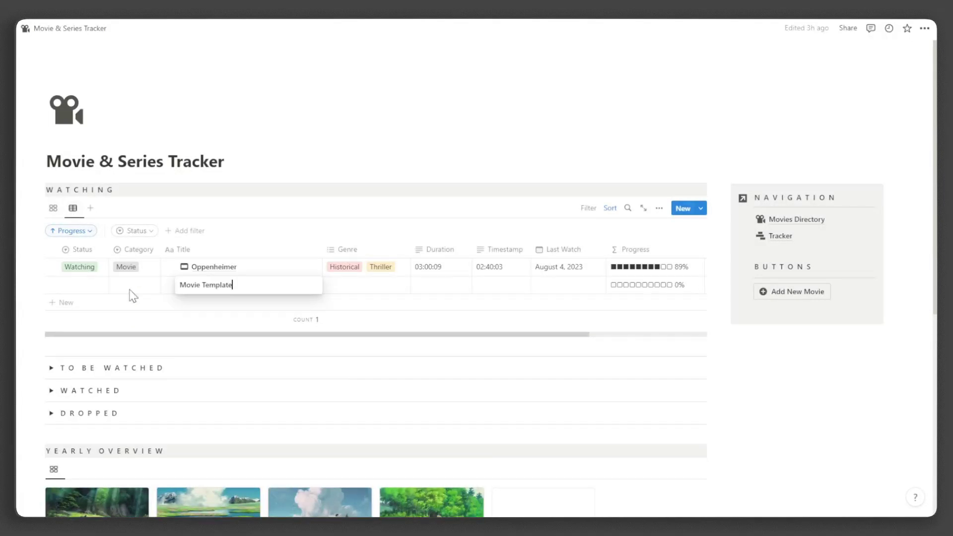
text(Jujutsu Kaisen)
key(Return)
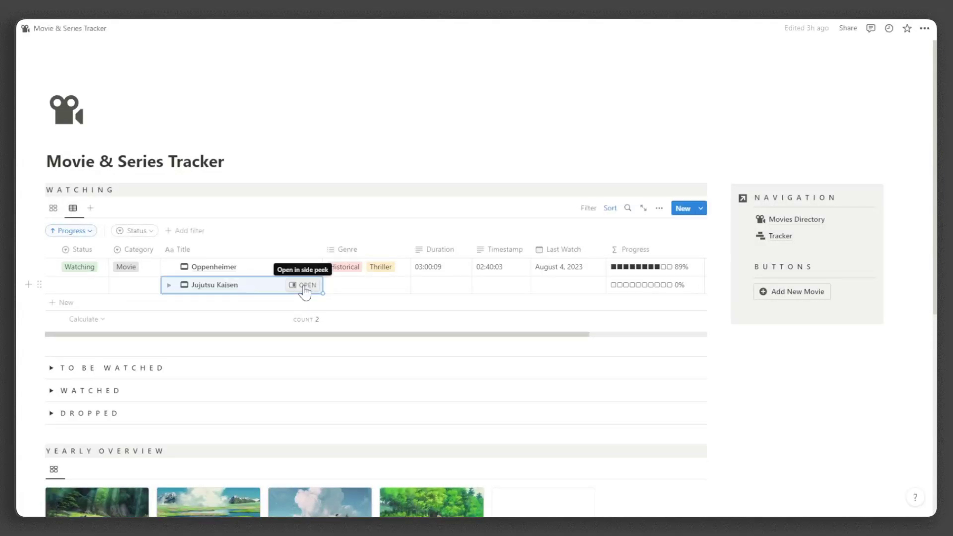
Set Jujutsu Kaisen's page cover from a pasted image link
click(308, 284)
click(845, 130)
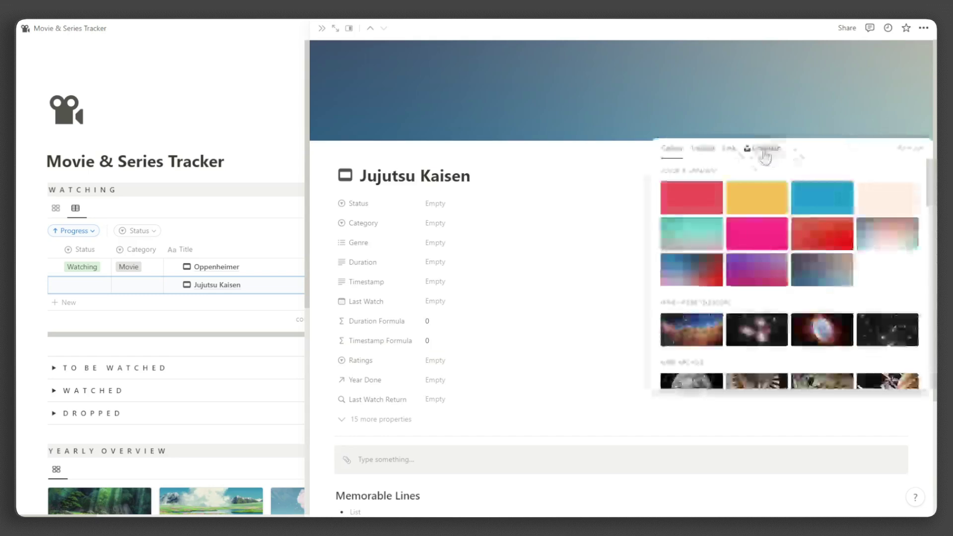
click(730, 149)
key(ctrl+v)
click(749, 198)
click(322, 29)
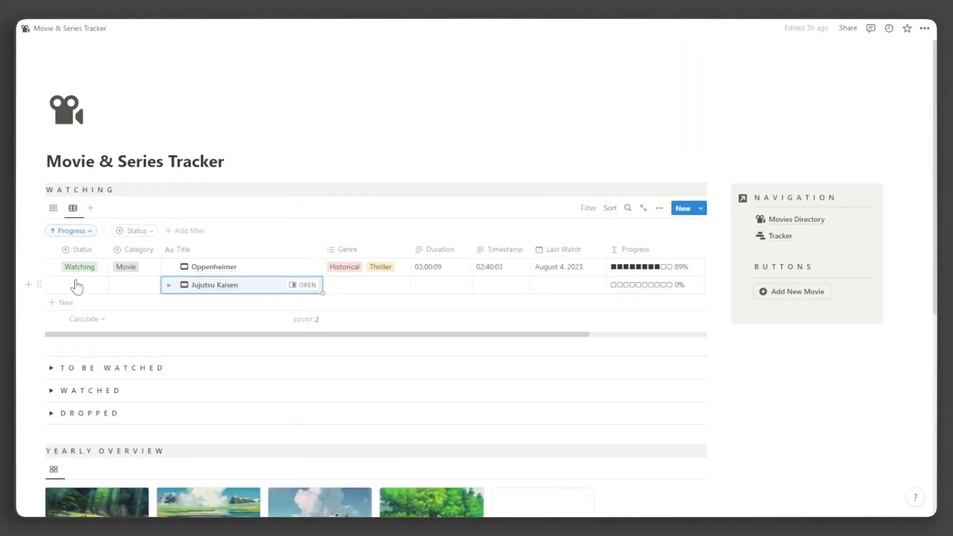
Set Jujutsu Kaisen to Watching status and Series category, then expand its sub-items
click(74, 284)
click(89, 331)
click(134, 284)
click(149, 343)
click(169, 286)
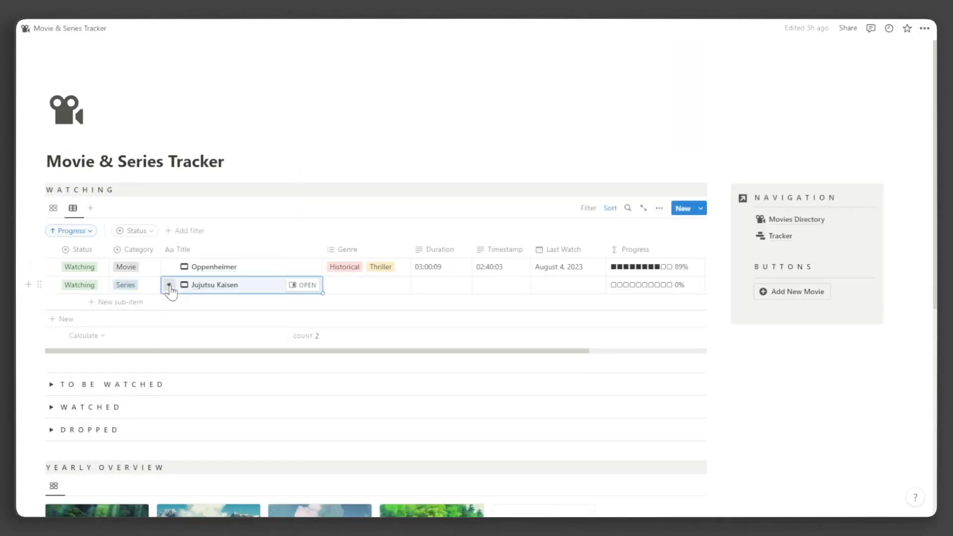
Add episode sub-item '1: Ryoumen Sukuna' with duration 00:23:00
click(197, 303)
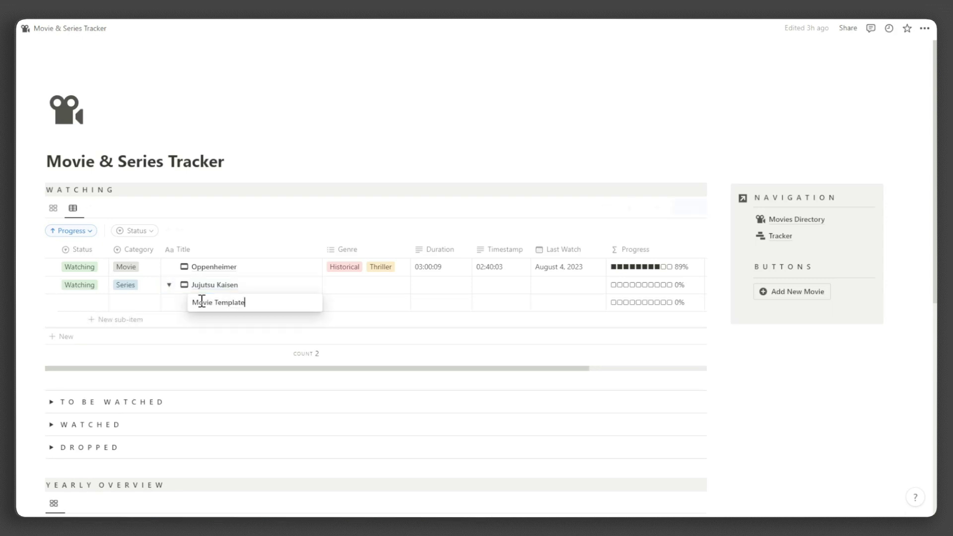
text(1: Ryoumen Sukuna)
click(436, 303)
text(00)
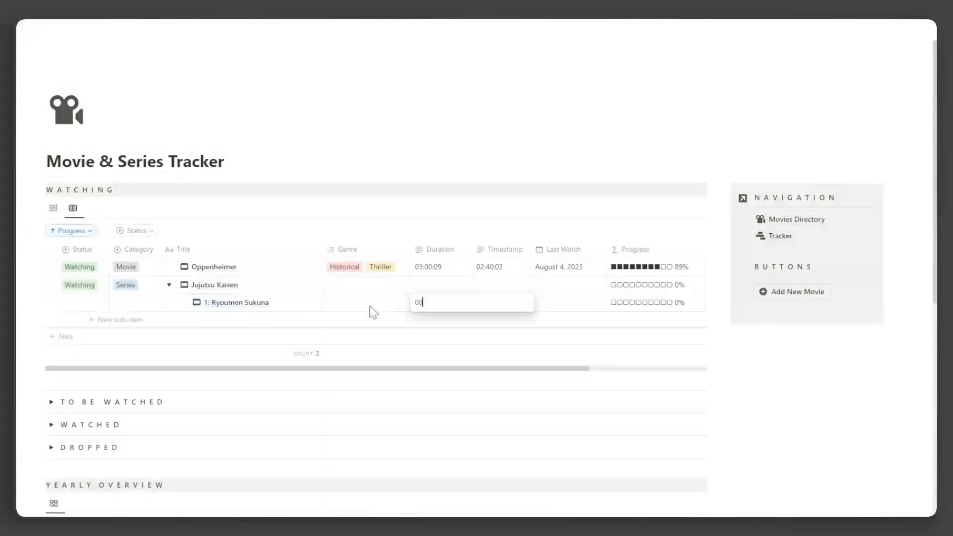
text(:23:00)
click(74, 308)
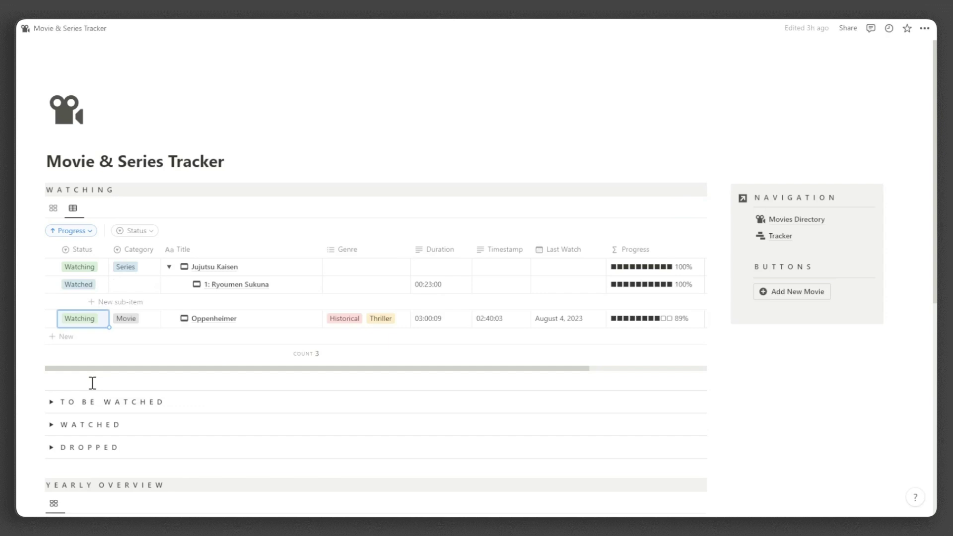
Add episode '2: For Myself' with duration 00:26:09, marked Watched
click(228, 304)
text(2: For Myself)
click(427, 302)
text(00:26:09)
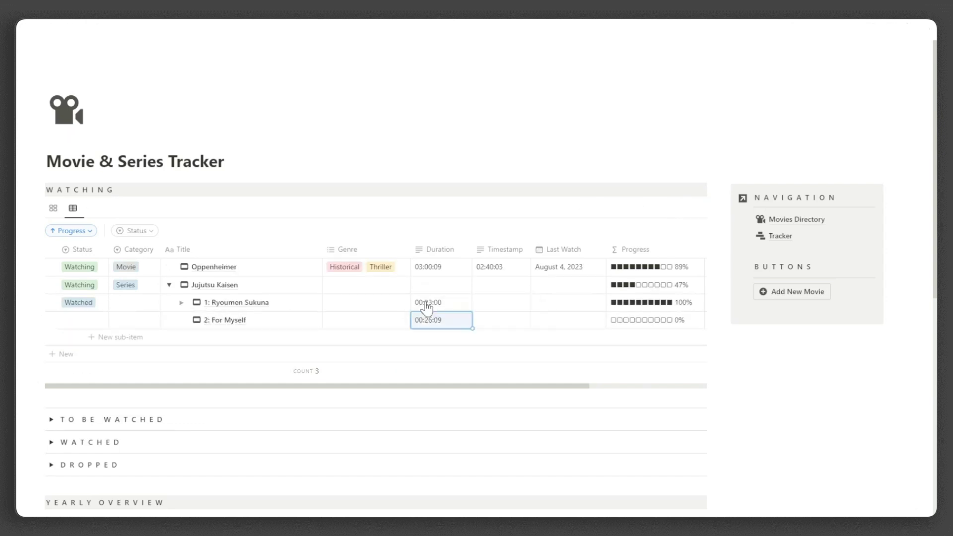
key(Return)
click(89, 325)
click(78, 400)
Add episodes '3: Girl of Steel' (To Watch) and '4: Fearsome Womb'
click(231, 320)
text(3: Girl of Steel)
click(99, 296)
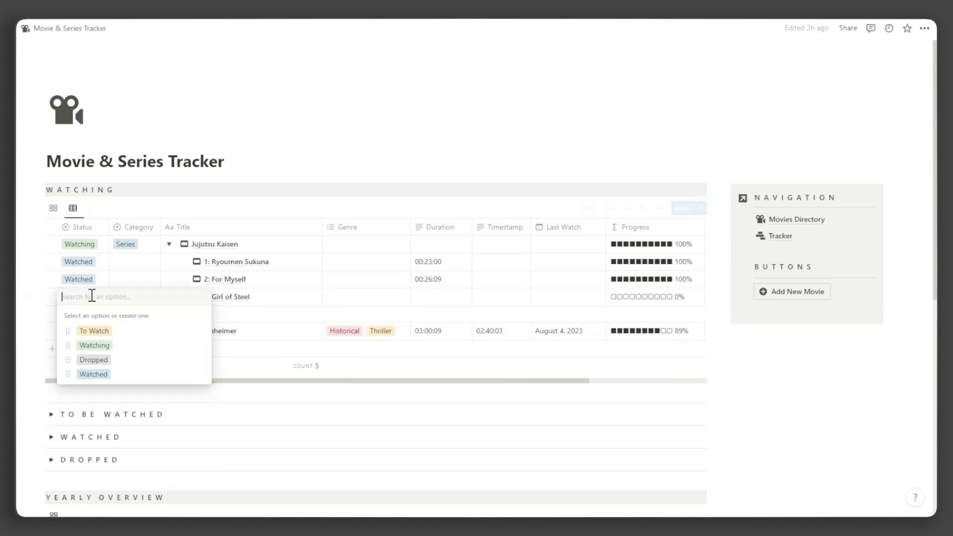
click(80, 330)
click(222, 314)
text(4: Fearsome Womb)
key(Return)
Enter durations 00:25:04 for episode 3 and 00:24:06 for episode 4
click(421, 296)
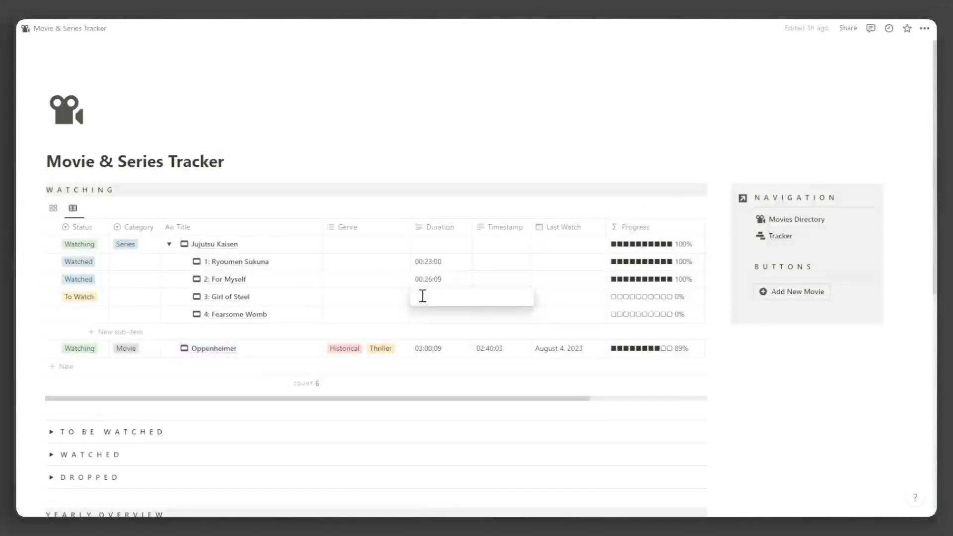
text(00:25:04)
key(Return)
click(421, 314)
text(00:24:06)
key(Return)
Add episode '5: Fearsome Womb Part 2' with duration 00:26:07
click(320, 332)
text(5: F)
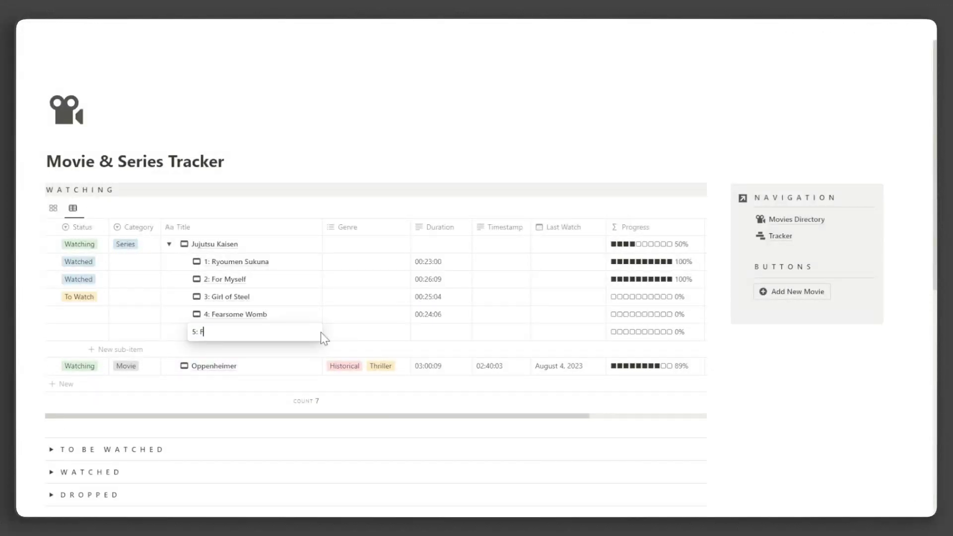
text(earsome Womb Part 2)
key(Return)
key(Right)
key(Right)
text(00:26:07)
Fill the To Watch status down into episodes 4 and 5
key(Return)
click(99, 303)
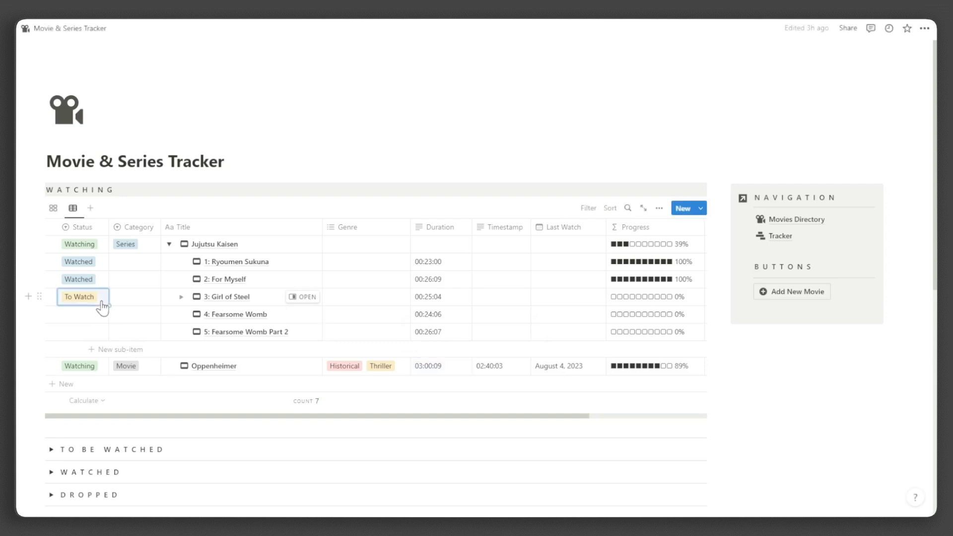
drag(99, 304, 99, 332)
Tag Jujutsu Kaisen with the Anime and Adventure genres
click(340, 248)
click(383, 233)
click(382, 223)
key(Escape)
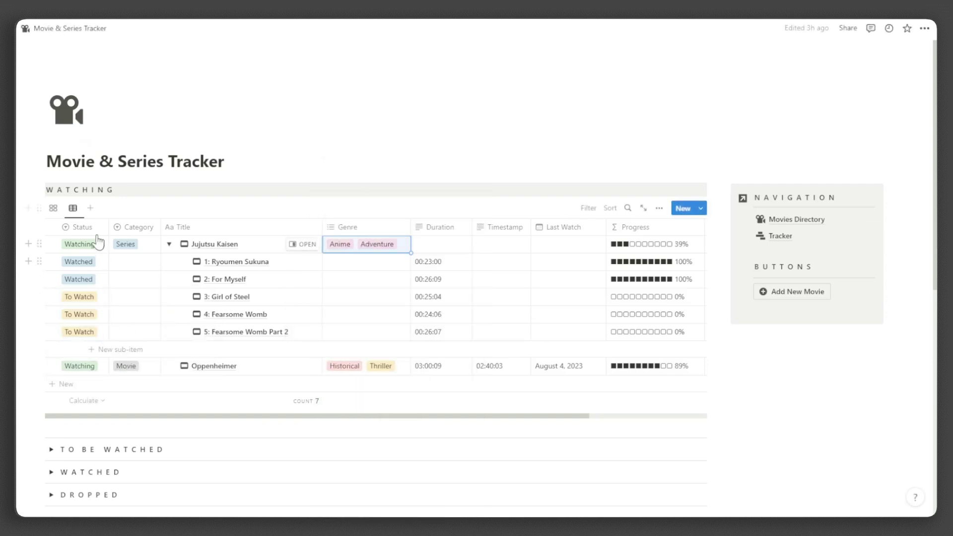
Show Watching as gallery cards and expand the Series and Categories section
click(53, 208)
scroll(501, 358, down, 5)
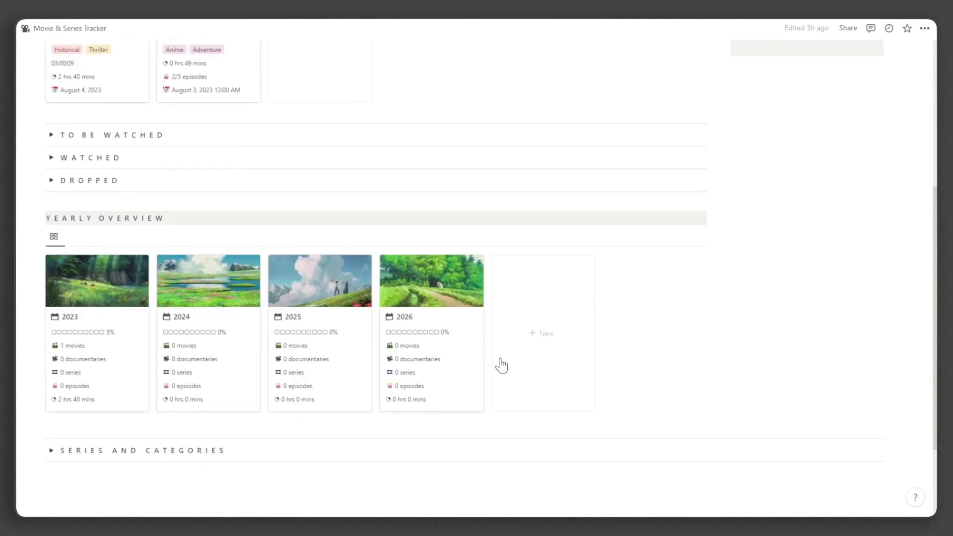
scroll(501, 364, down, 2)
scroll(501, 364, up, 2)
click(51, 430)
scroll(55, 430, down, 7)
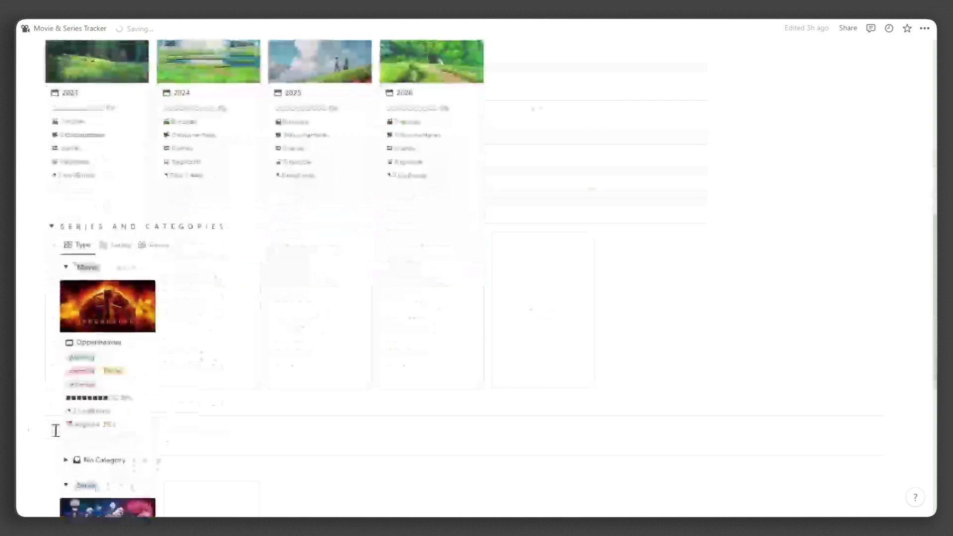
Switch to the Series view and collapse the No Series Title group
click(119, 82)
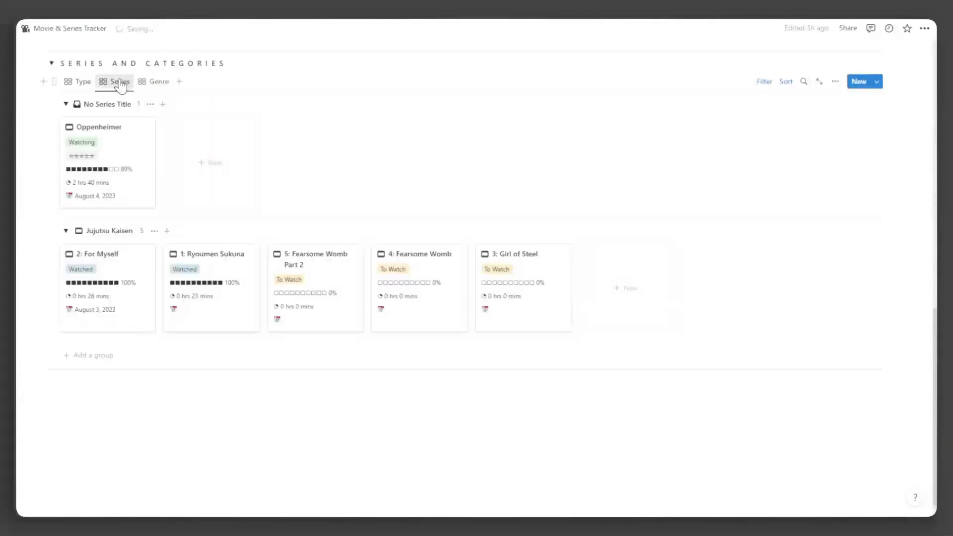
click(66, 104)
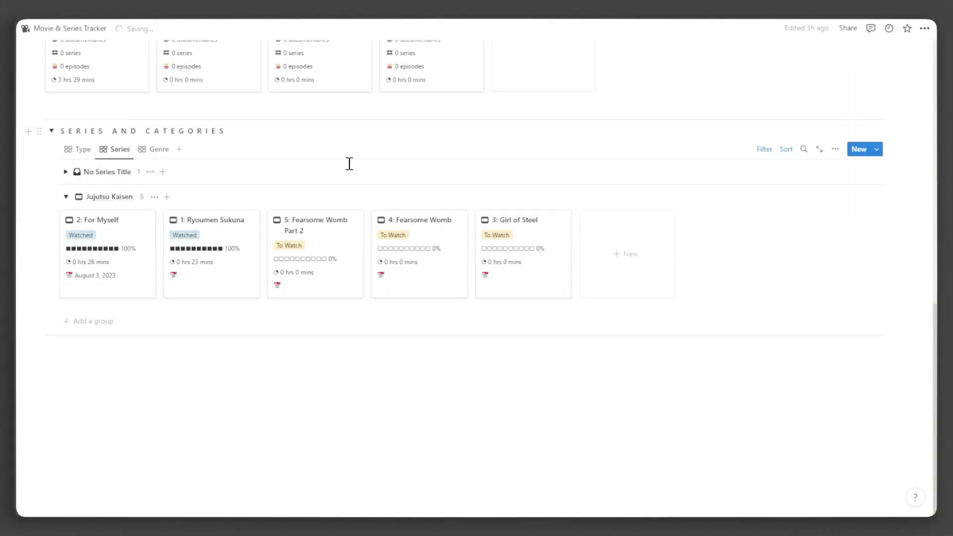
click(158, 149)
click(120, 82)
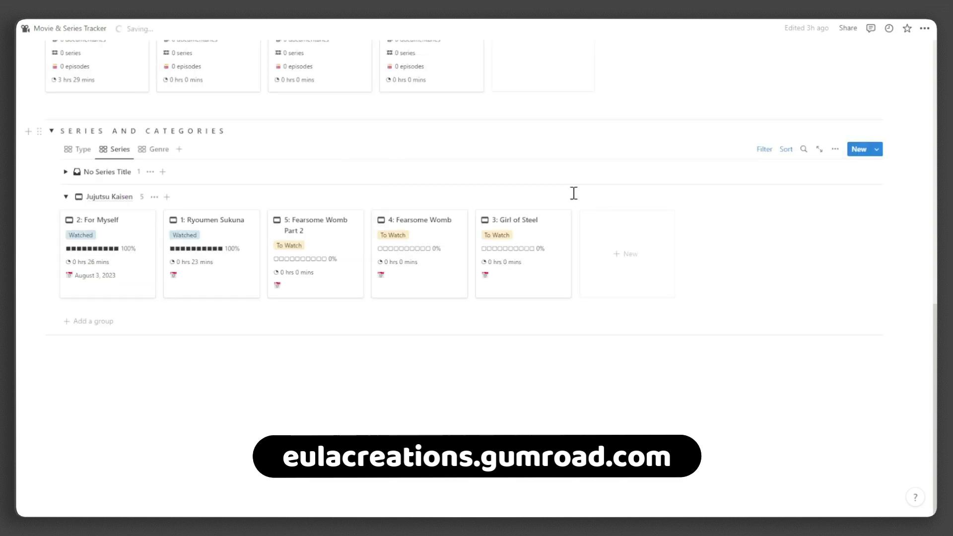
Sort the Series view by Title only, removing the Progress sort
click(787, 150)
click(46, 192)
click(45, 230)
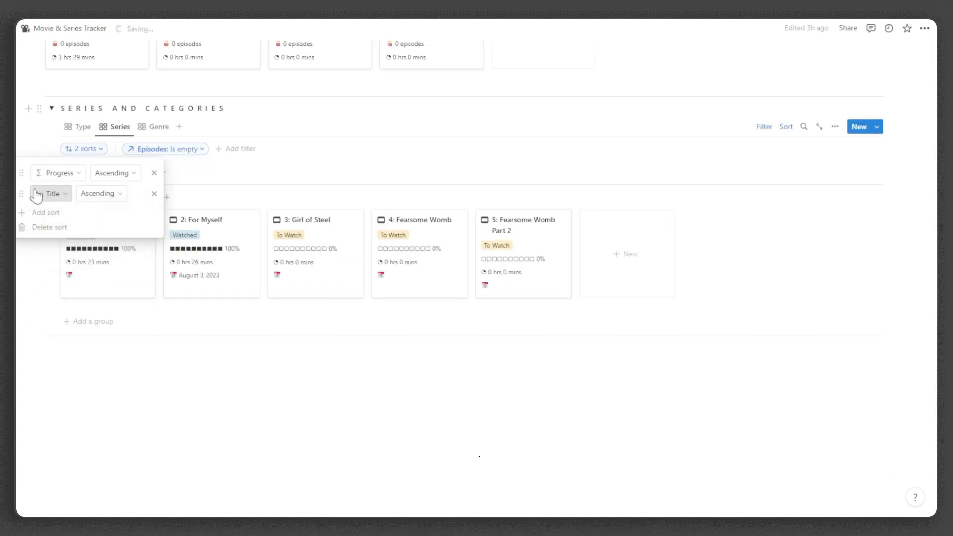
drag(22, 194, 19, 174)
click(334, 161)
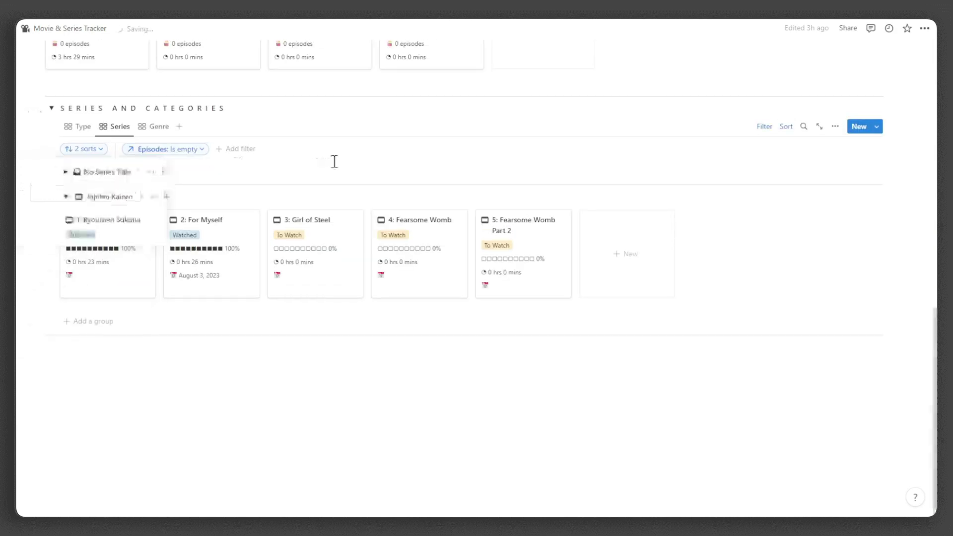
click(84, 149)
click(153, 195)
click(270, 165)
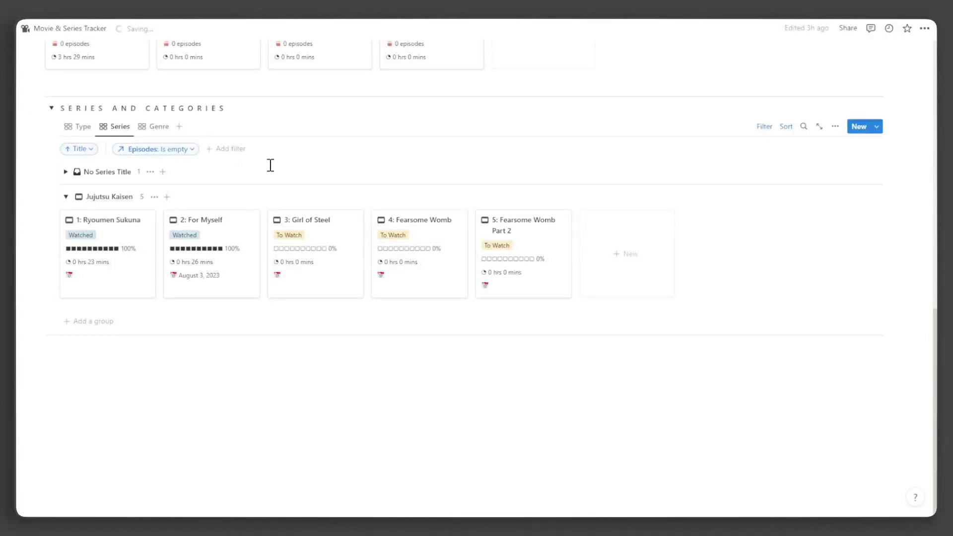